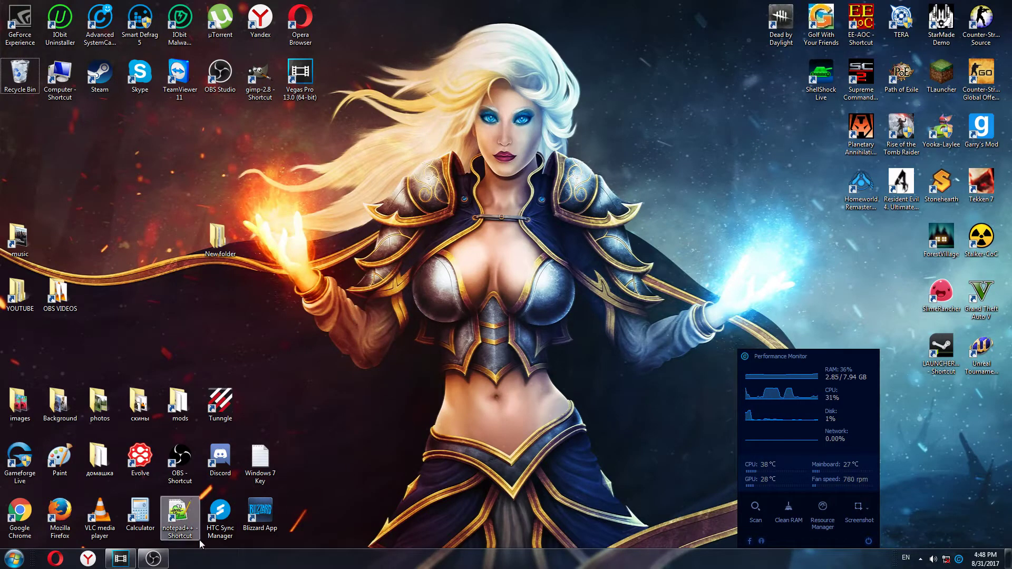
Minimize OBS and bring the Vegas Pro laser 2 project to the front
{"action": "left_click", "coordinate": [163, 563]}
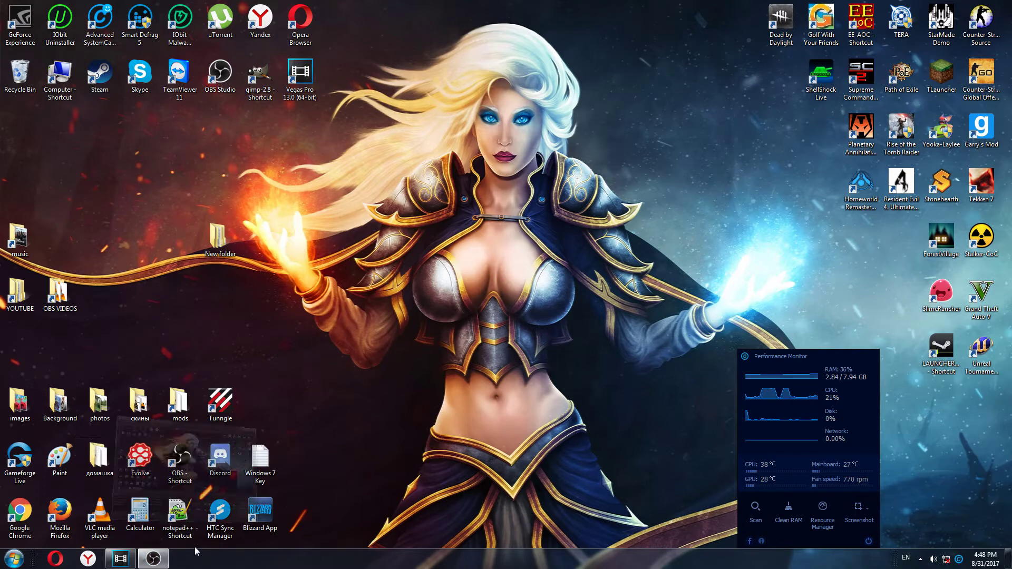
{"action": "left_click", "coordinate": [152, 562]}
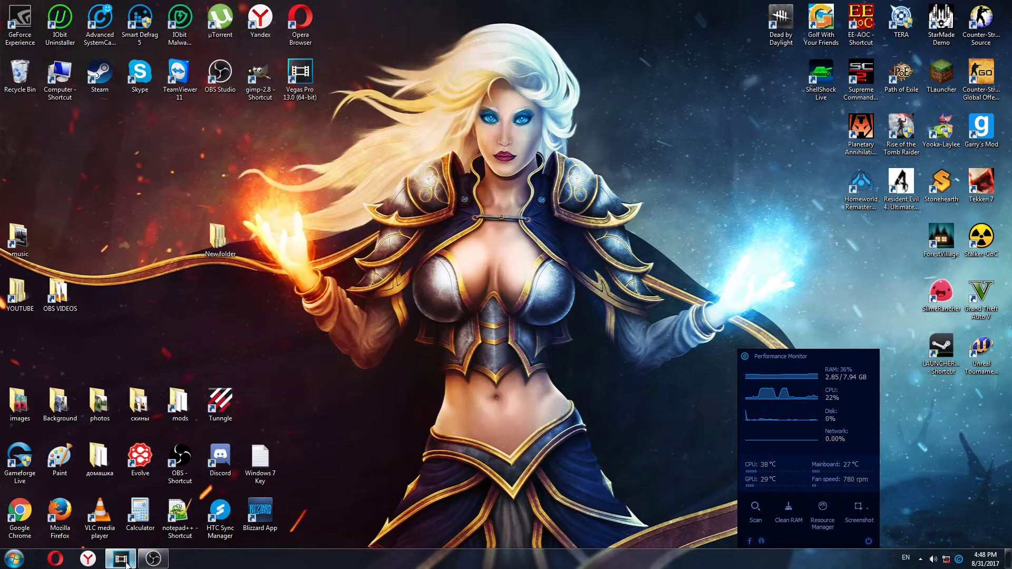
{"action": "left_click", "coordinate": [120, 559]}
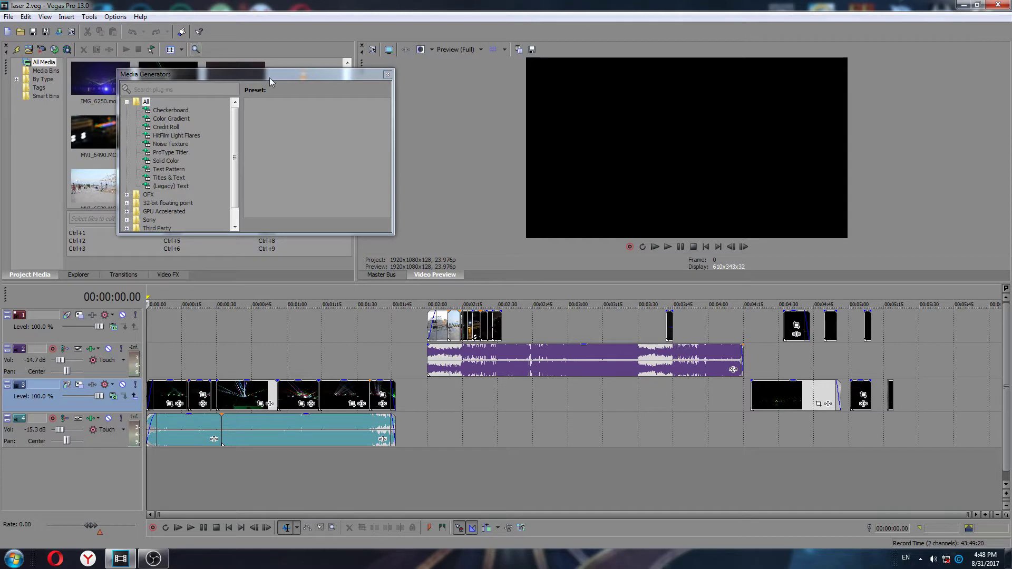
Move the Media Generators window aside and select the opening section of the timeline
{"action": "left_click_drag", "start_coordinate": [273, 75], "coordinate": [373, 86]}
{"action": "left_click", "coordinate": [6, 17]}
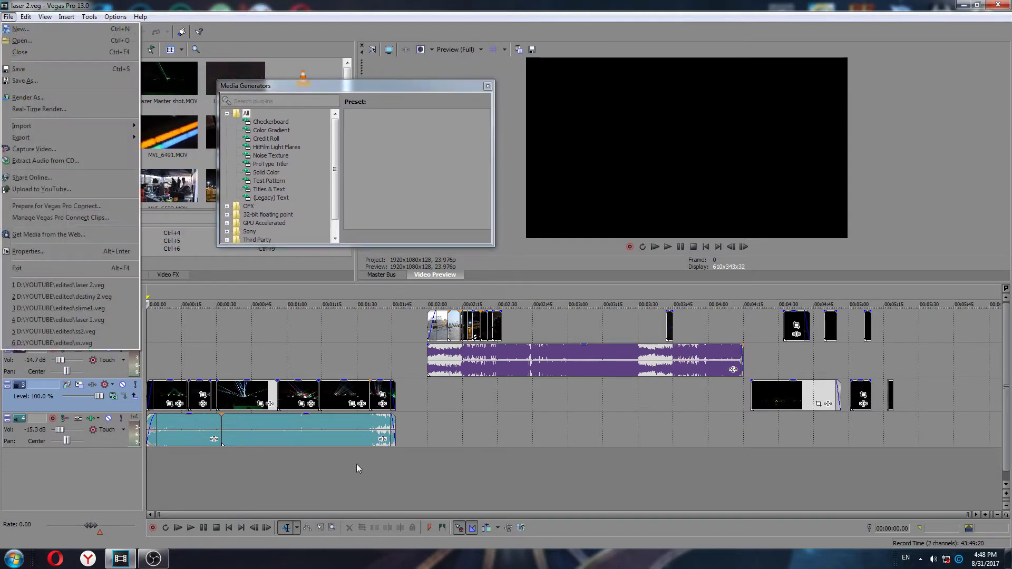
{"action": "left_click_drag", "start_coordinate": [396, 472], "coordinate": [156, 473]}
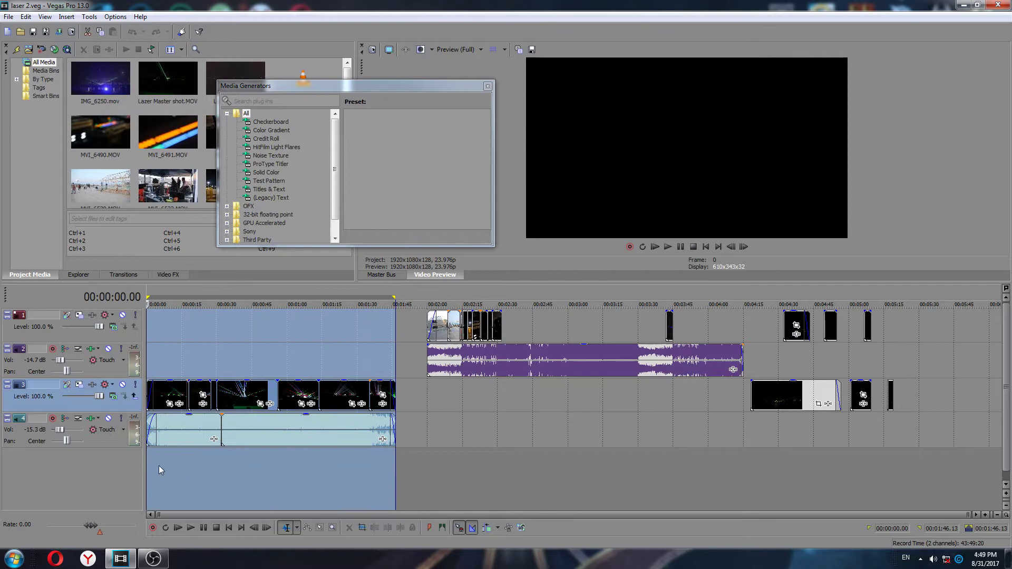
Save the project, then dismiss the media-file creation error
{"action": "left_click", "coordinate": [26, 16]}
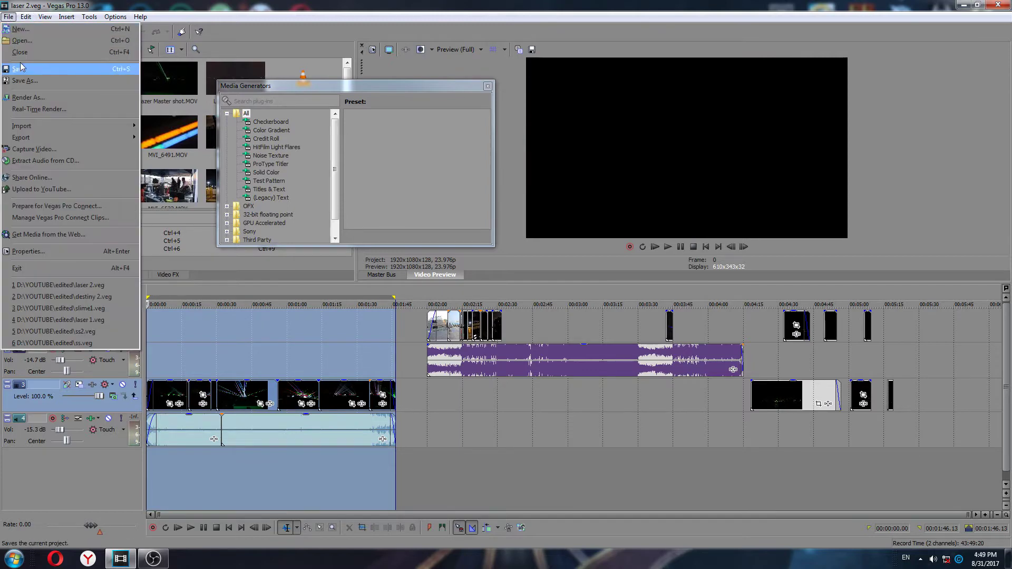
{"action": "left_click", "coordinate": [33, 99]}
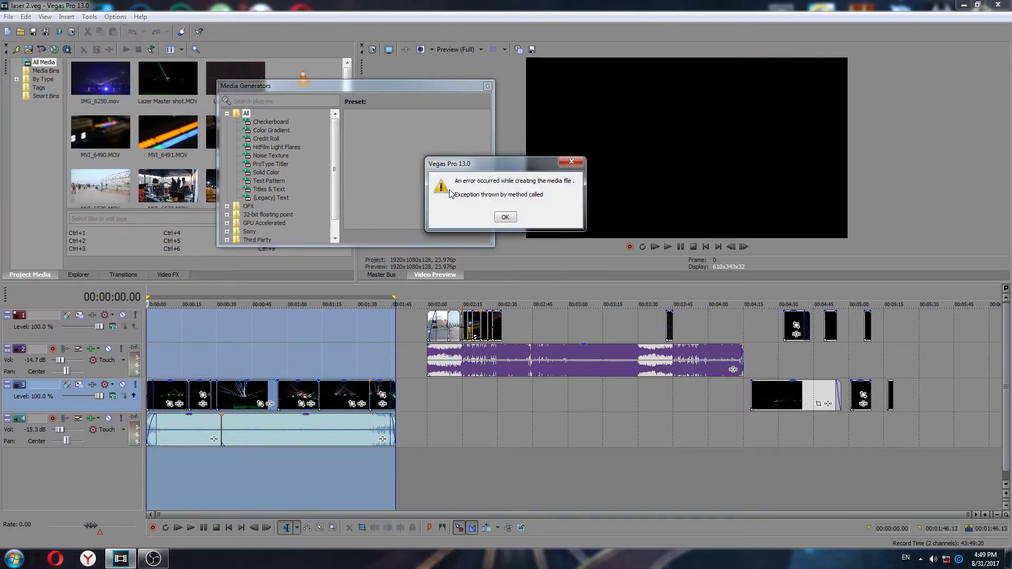
{"action": "left_click_drag", "start_coordinate": [491, 172], "coordinate": [460, 204]}
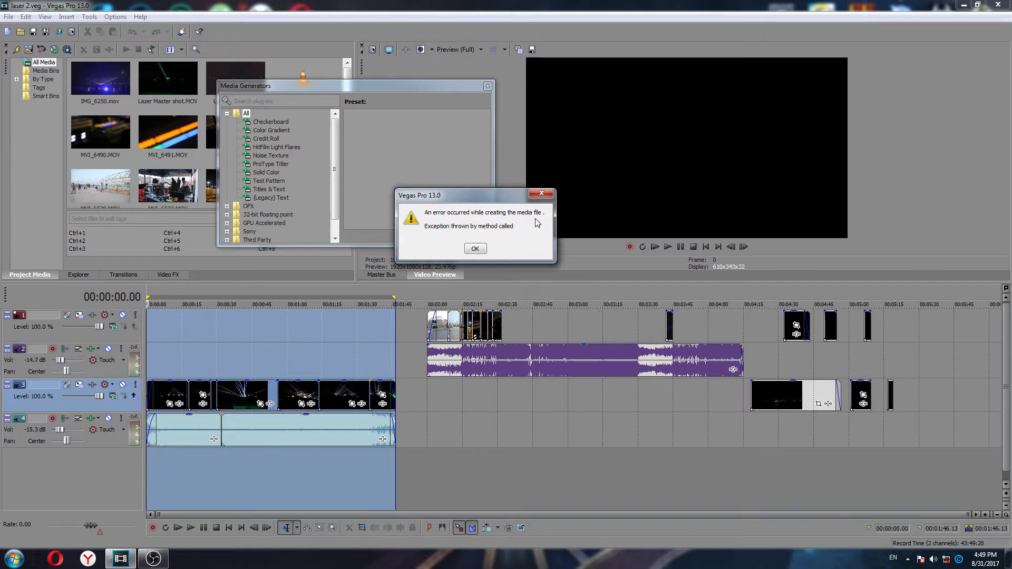
{"action": "left_click", "coordinate": [478, 250]}
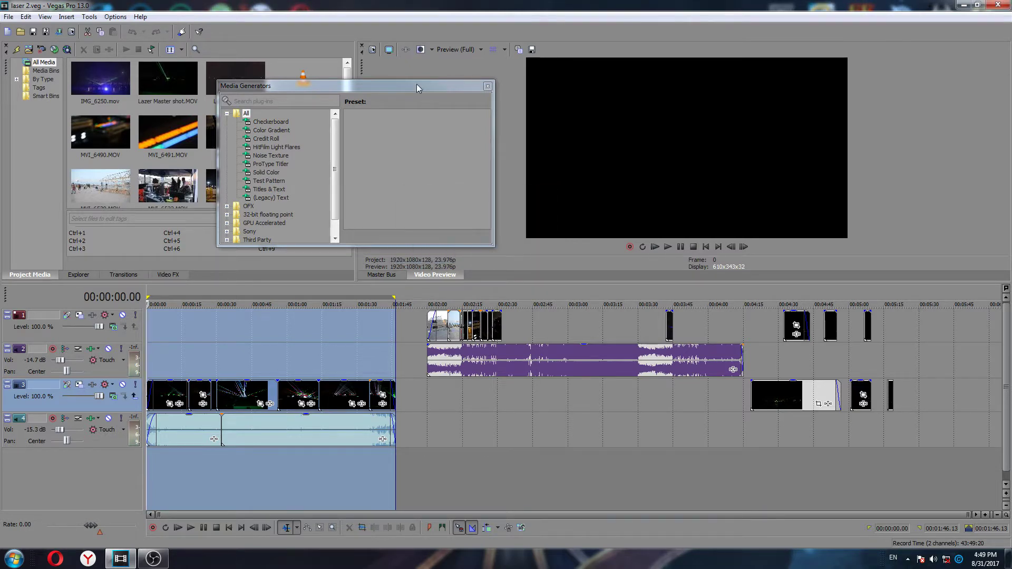
{"action": "left_click_drag", "start_coordinate": [416, 84], "coordinate": [424, 77]}
Batch render laser 2 with the 'kek' preset from MainConcept AVC/AAC
{"action": "left_click", "coordinate": [90, 17]}
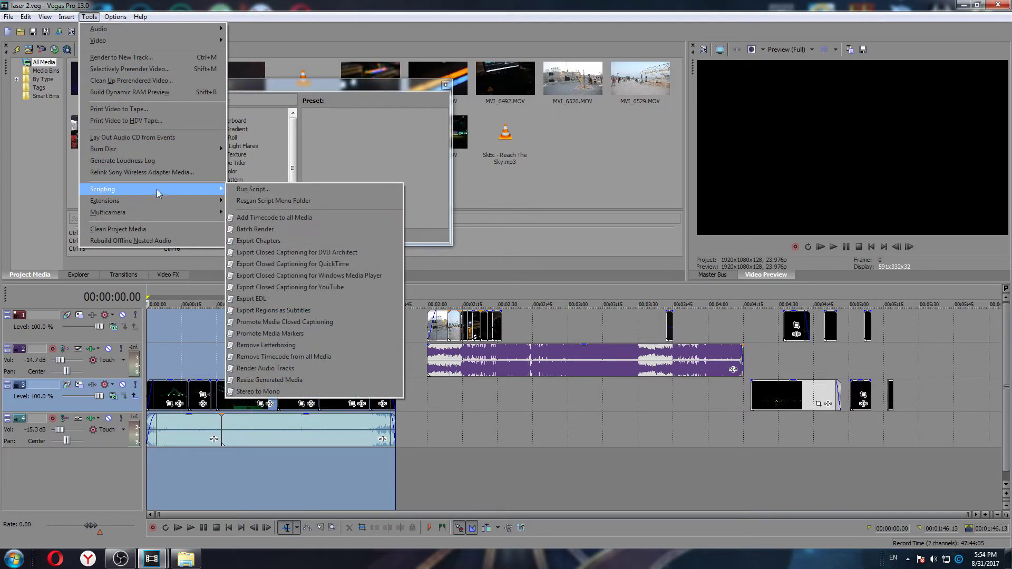
{"action": "mouse_move", "coordinate": [103, 189]}
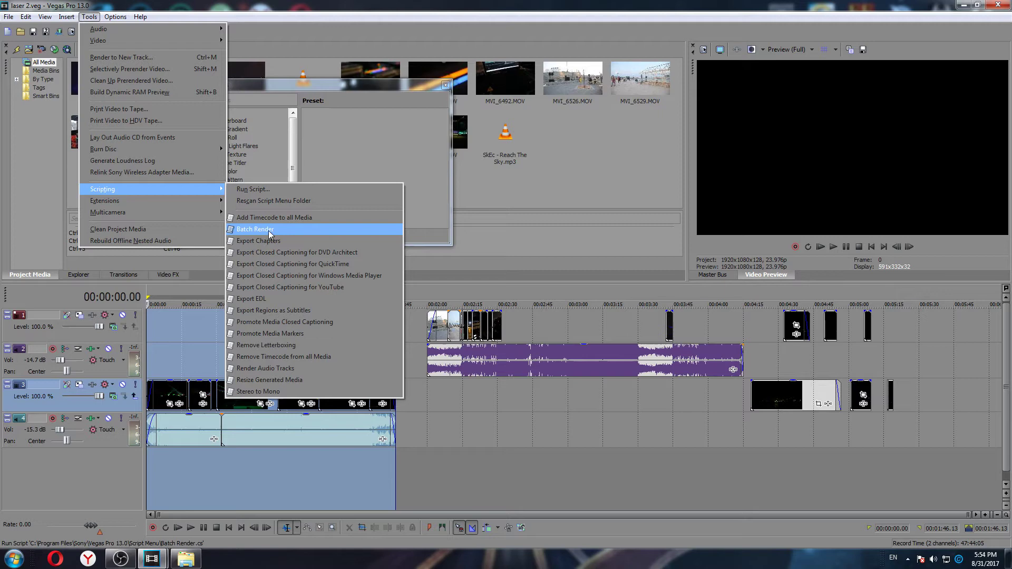
{"action": "left_click", "coordinate": [269, 231]}
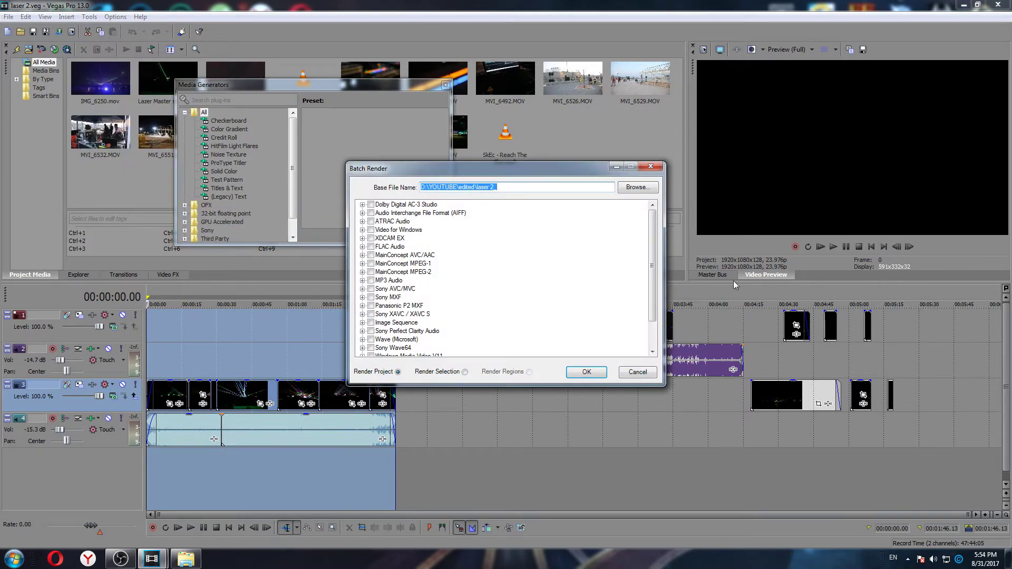
{"action": "mouse_move", "coordinate": [652, 246]}
{"action": "left_mouse_down"}
{"action": "mouse_move", "coordinate": [652, 277]}
{"action": "mouse_move", "coordinate": [654, 235]}
{"action": "left_mouse_up"}
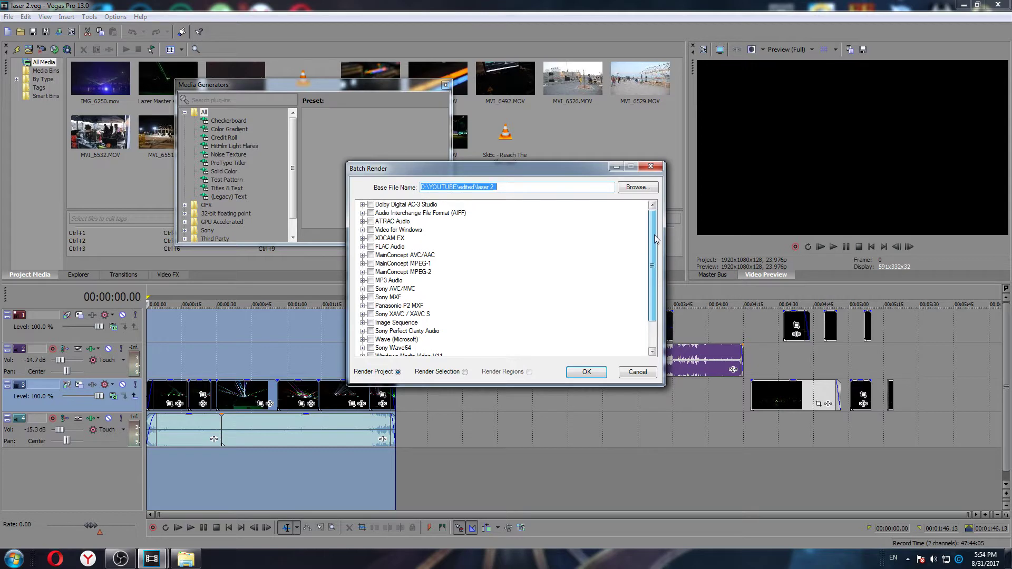
{"action": "left_click", "coordinate": [362, 255]}
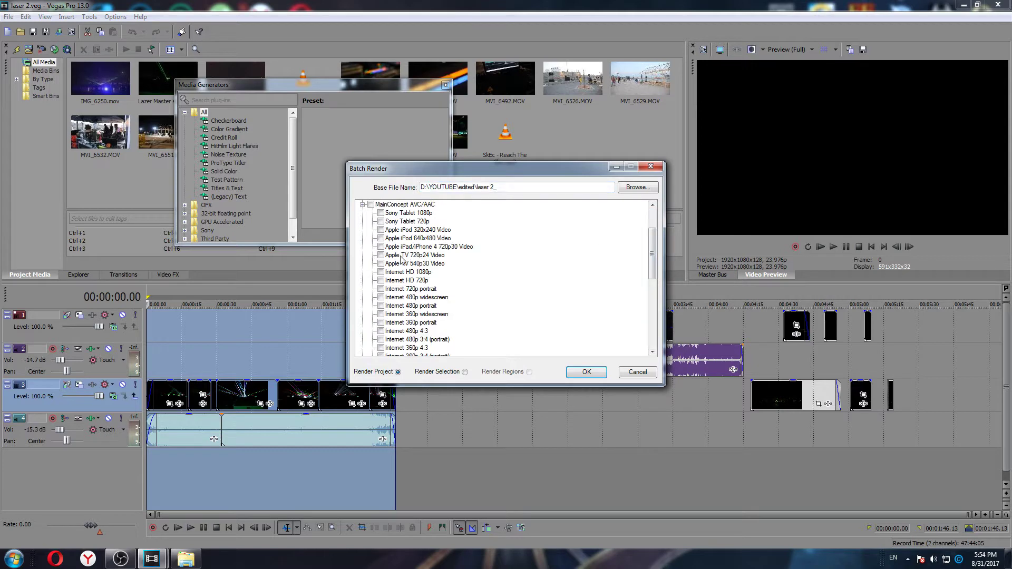
{"action": "scroll", "coordinate": [433, 260], "scroll_direction": "down", "scroll_amount": 5}
{"action": "left_click", "coordinate": [382, 289]}
{"action": "scroll", "coordinate": [410, 277], "scroll_direction": "up", "scroll_amount": 1}
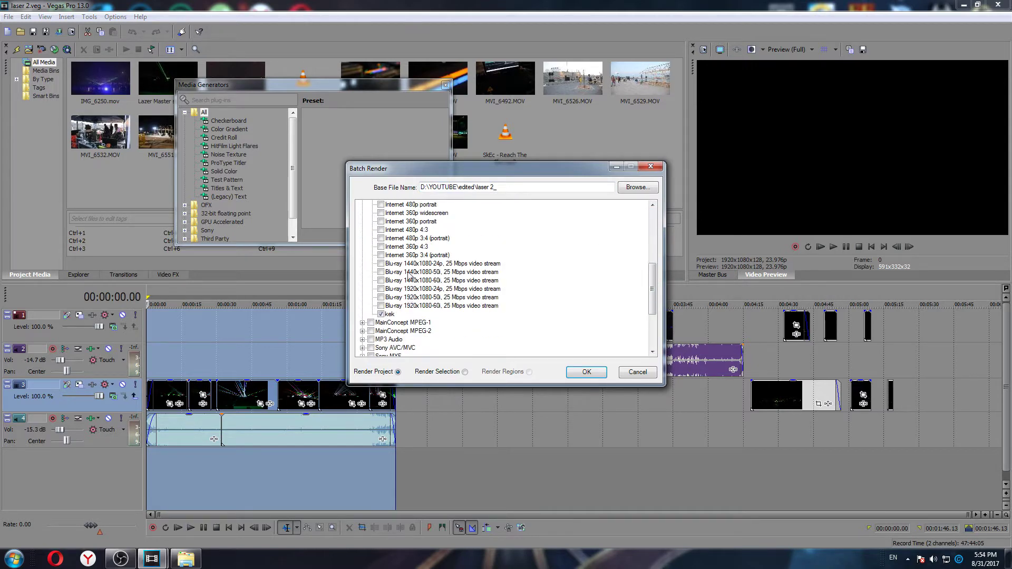
{"action": "scroll", "coordinate": [418, 296], "scroll_direction": "up", "scroll_amount": 4}
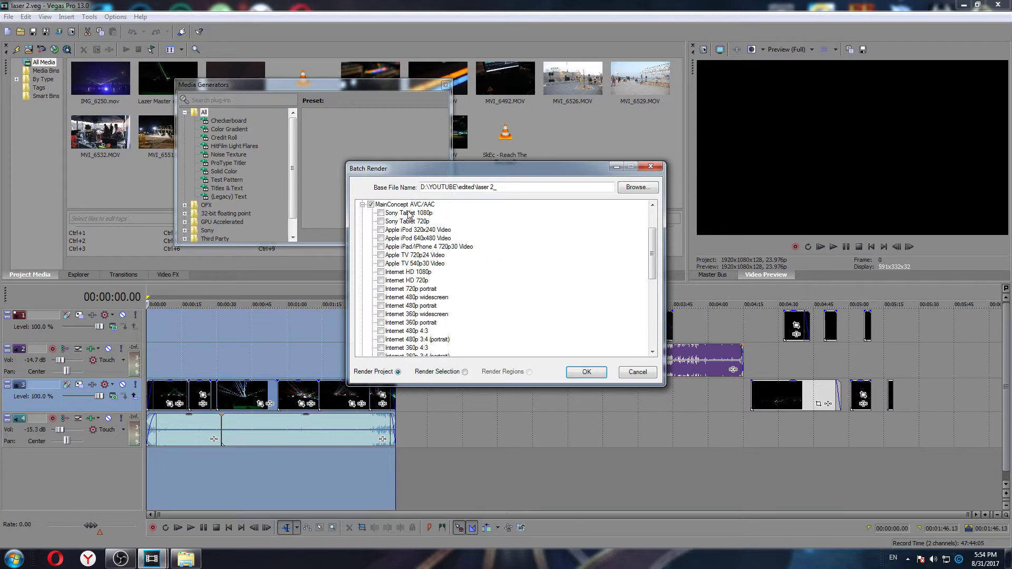
{"action": "scroll", "coordinate": [432, 229], "scroll_direction": "down", "scroll_amount": 2}
{"action": "scroll", "coordinate": [451, 257], "scroll_direction": "down", "scroll_amount": 2}
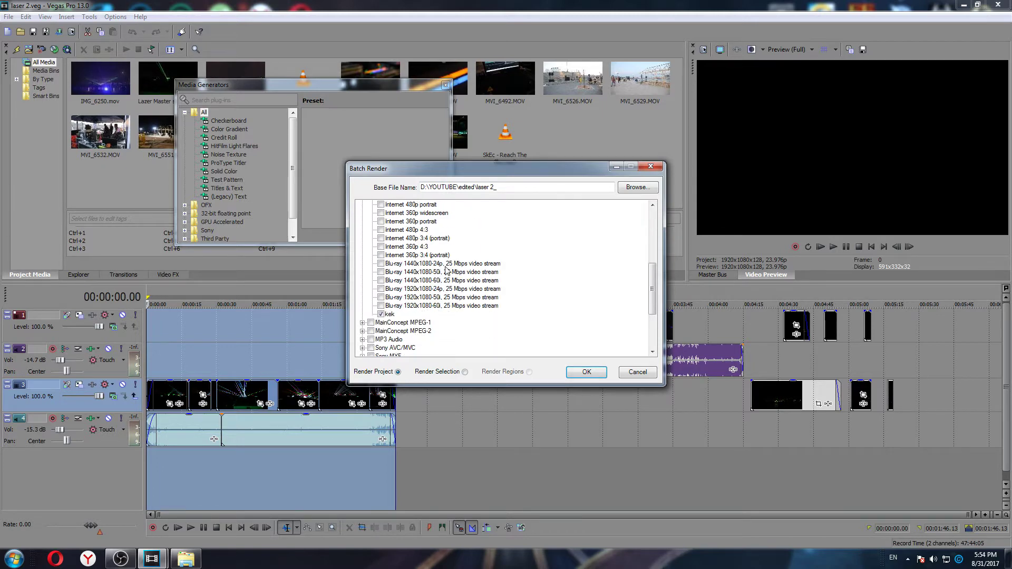
{"action": "scroll", "coordinate": [447, 269], "scroll_direction": "down", "scroll_amount": 2}
{"action": "scroll", "coordinate": [445, 272], "scroll_direction": "down", "scroll_amount": 2}
{"action": "scroll", "coordinate": [444, 286], "scroll_direction": "up", "scroll_amount": 2}
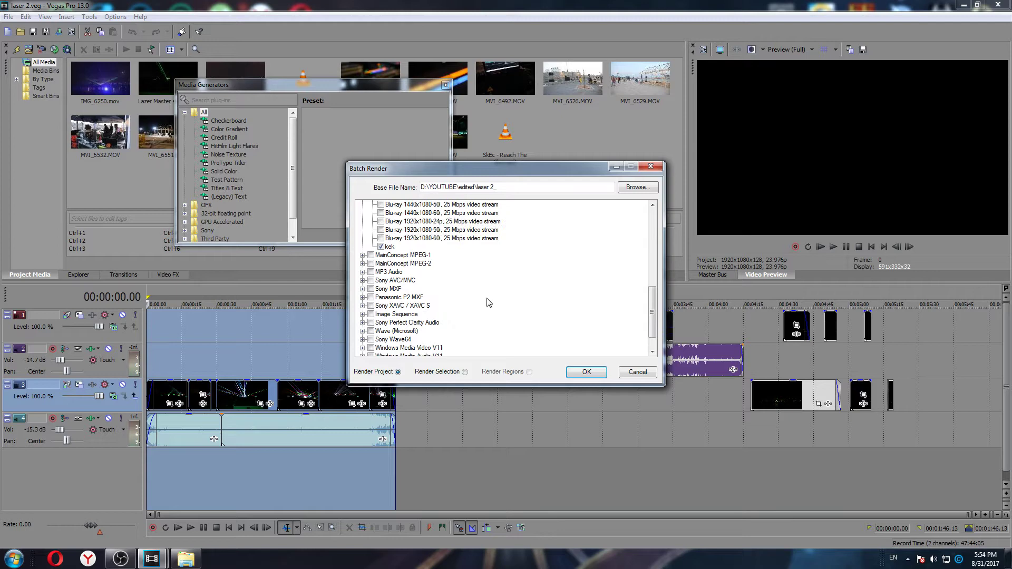
{"action": "scroll", "coordinate": [485, 300], "scroll_direction": "up", "scroll_amount": 2}
{"action": "scroll", "coordinate": [483, 301], "scroll_direction": "up", "scroll_amount": 2}
{"action": "scroll", "coordinate": [479, 298], "scroll_direction": "up", "scroll_amount": 1}
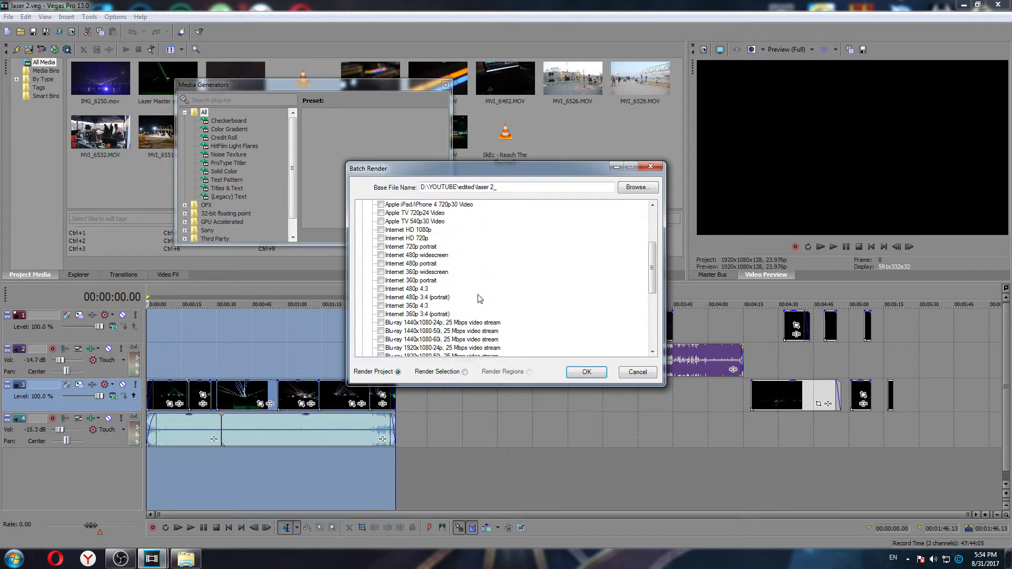
{"action": "scroll", "coordinate": [477, 299], "scroll_direction": "up", "scroll_amount": 1}
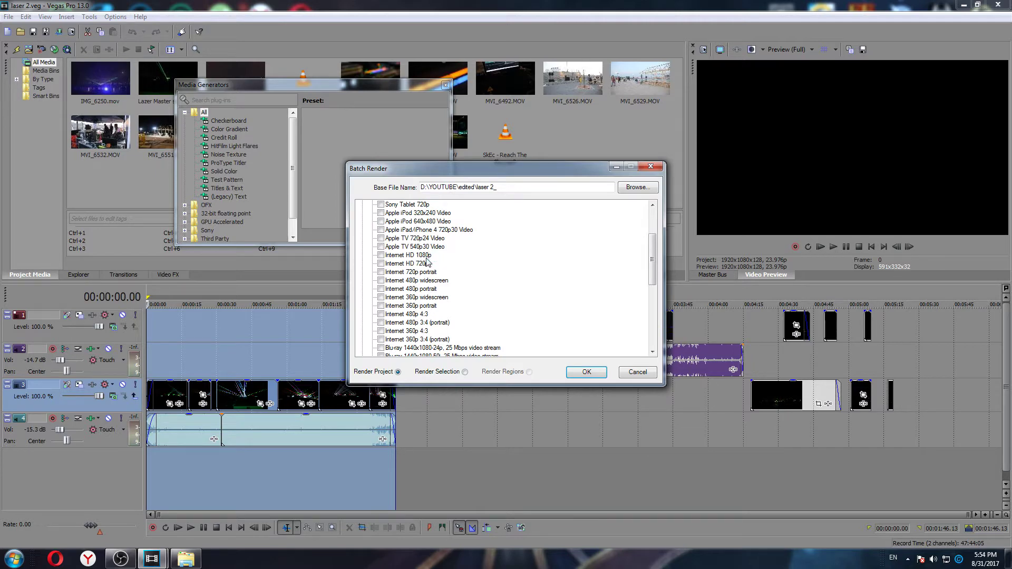
{"action": "scroll", "coordinate": [427, 263], "scroll_direction": "up", "scroll_amount": 1}
{"action": "scroll", "coordinate": [427, 263], "scroll_direction": "down", "scroll_amount": 4}
{"action": "left_click", "coordinate": [592, 373]}
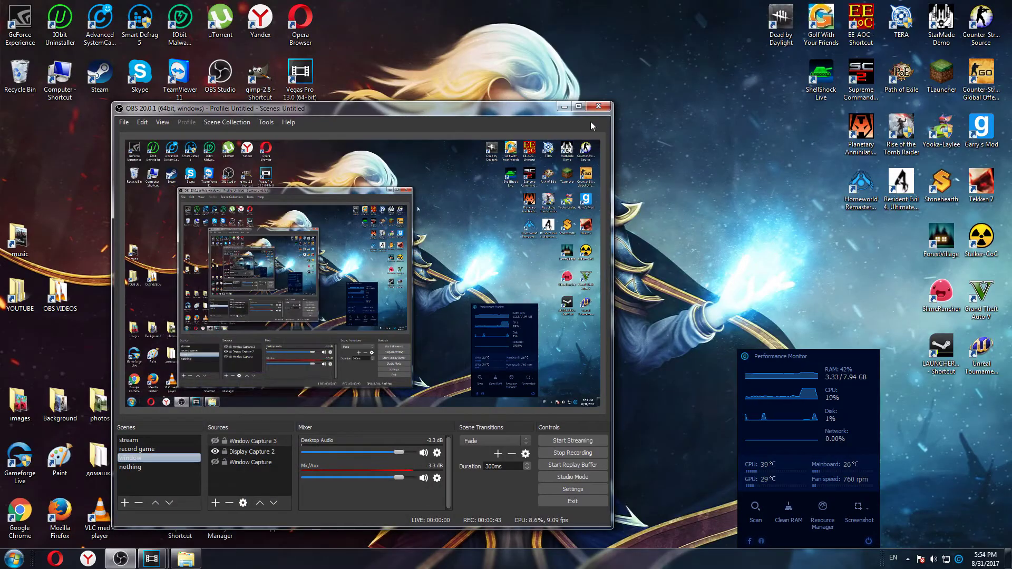
Show the optional updates list in Control Panel's Windows Update
{"action": "left_click", "coordinate": [563, 107]}
{"action": "key", "text": "super"}
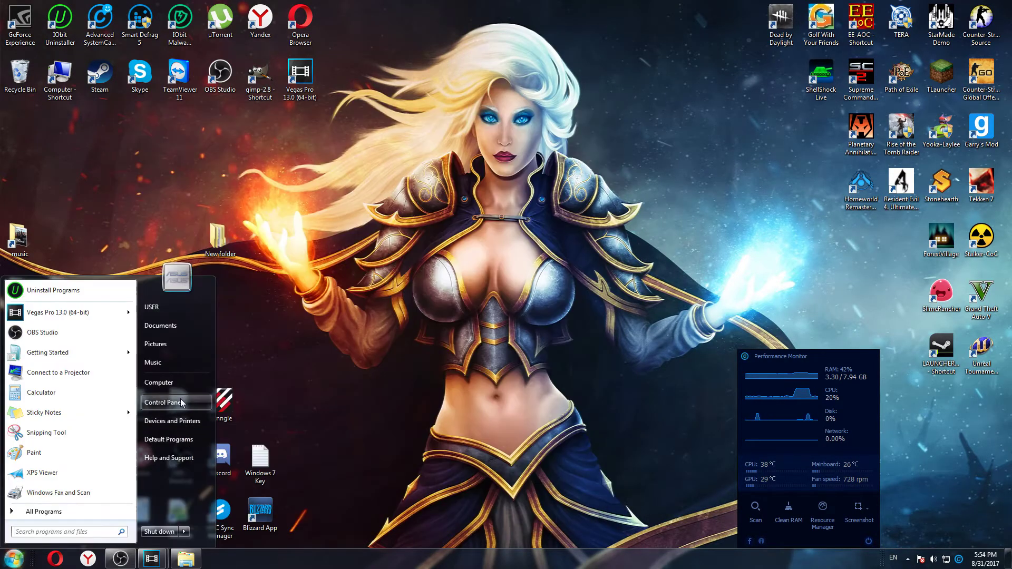
{"action": "left_click", "coordinate": [182, 400]}
{"action": "scroll", "coordinate": [633, 316], "scroll_direction": "down", "scroll_amount": 2}
{"action": "scroll", "coordinate": [696, 347], "scroll_direction": "down", "scroll_amount": 1}
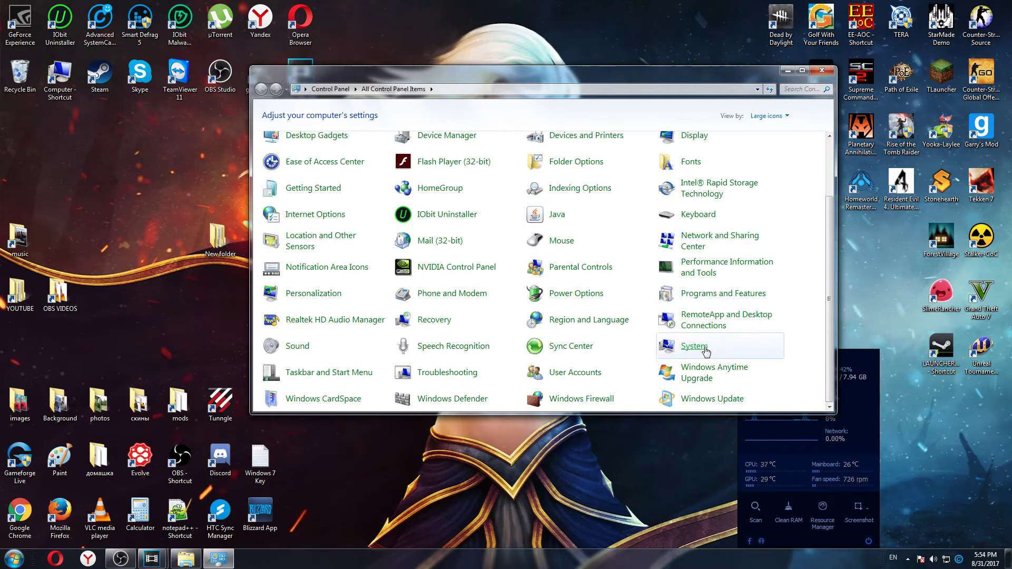
{"action": "left_click", "coordinate": [699, 399]}
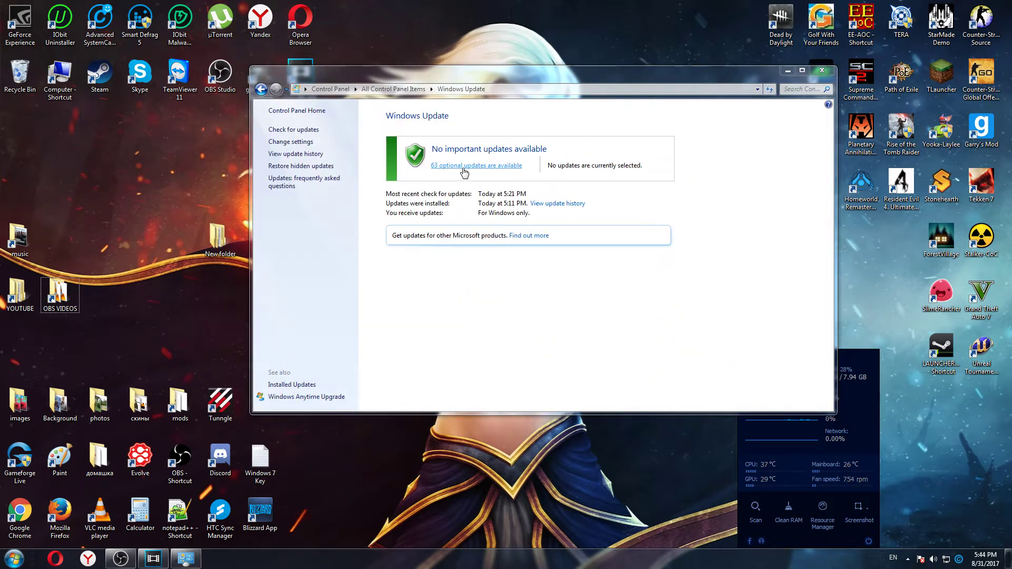
{"action": "left_click", "coordinate": [466, 171]}
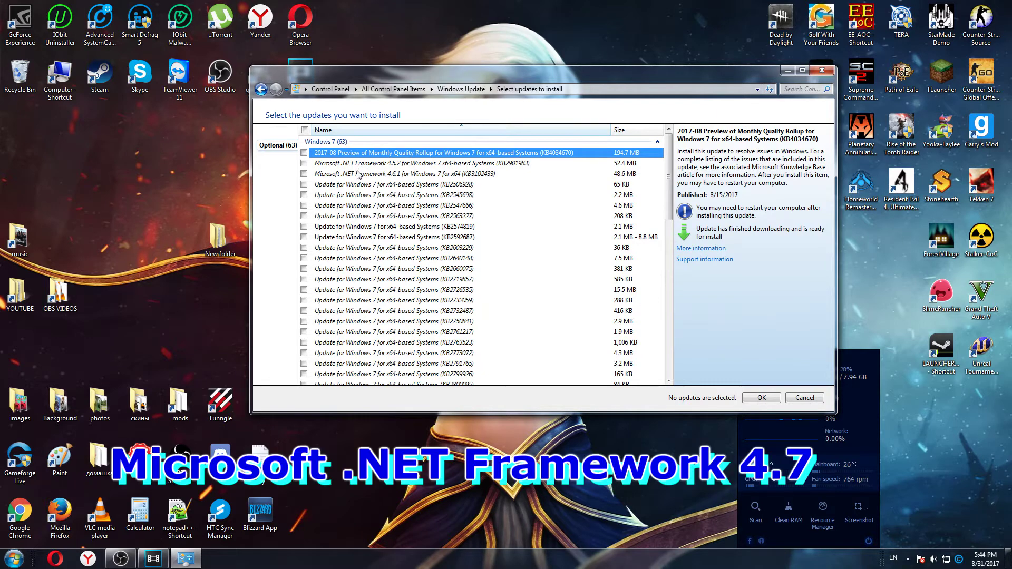
Review the .NET Framework 4.5.2 and 4.6.1 updates, tick 4.6.1, and close the window
{"action": "left_click", "coordinate": [372, 164]}
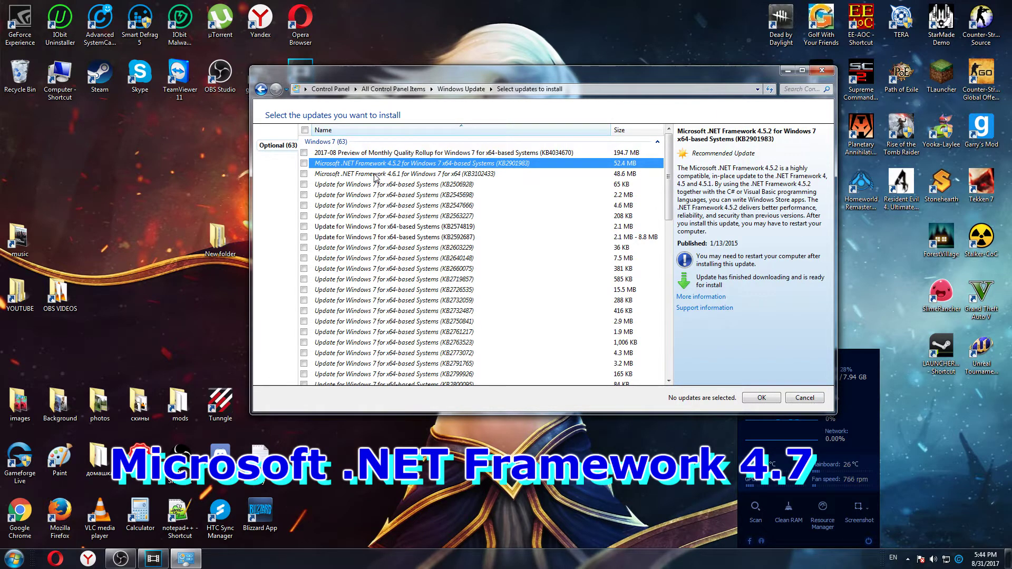
{"action": "left_click", "coordinate": [377, 174]}
{"action": "scroll", "coordinate": [379, 179], "scroll_direction": "down", "scroll_amount": 5}
{"action": "scroll", "coordinate": [408, 197], "scroll_direction": "down", "scroll_amount": 3}
{"action": "scroll", "coordinate": [409, 199], "scroll_direction": "down", "scroll_amount": 5}
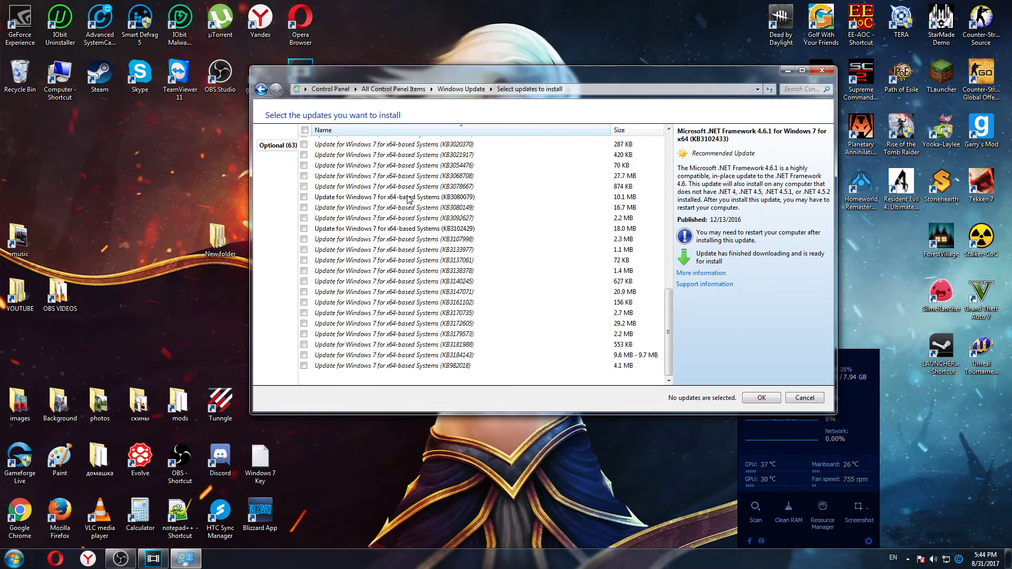
{"action": "scroll", "coordinate": [409, 201], "scroll_direction": "up", "scroll_amount": 3}
{"action": "scroll", "coordinate": [417, 212], "scroll_direction": "up", "scroll_amount": 5}
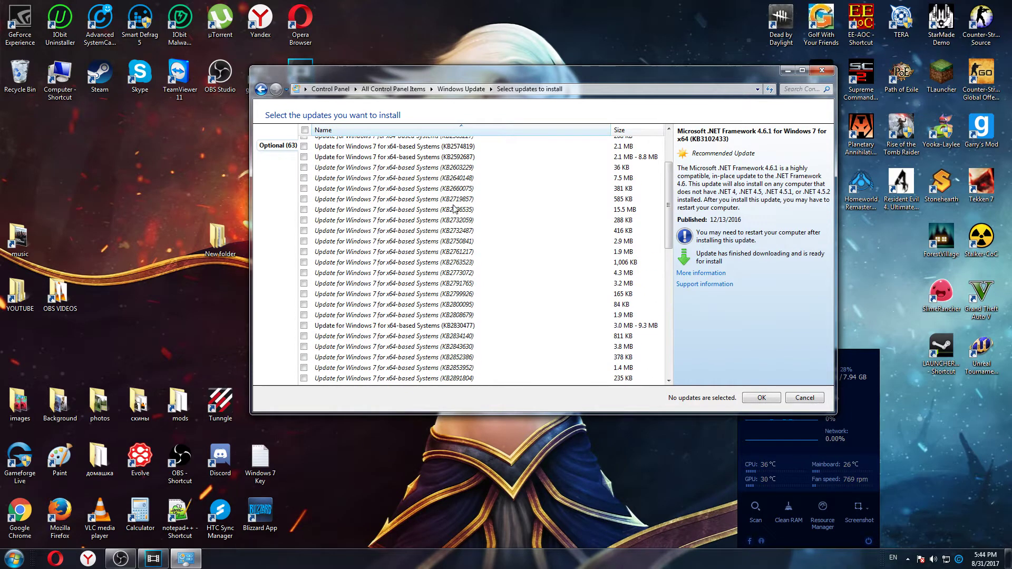
{"action": "scroll", "coordinate": [453, 208], "scroll_direction": "up", "scroll_amount": 3}
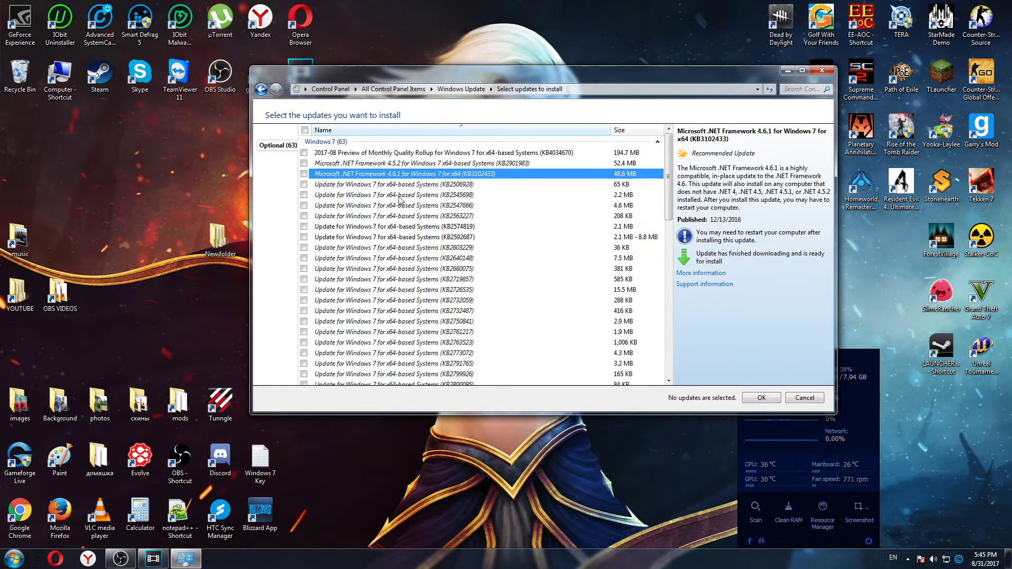
{"action": "left_click", "coordinate": [304, 173]}
{"action": "key", "text": "alt+F4"}
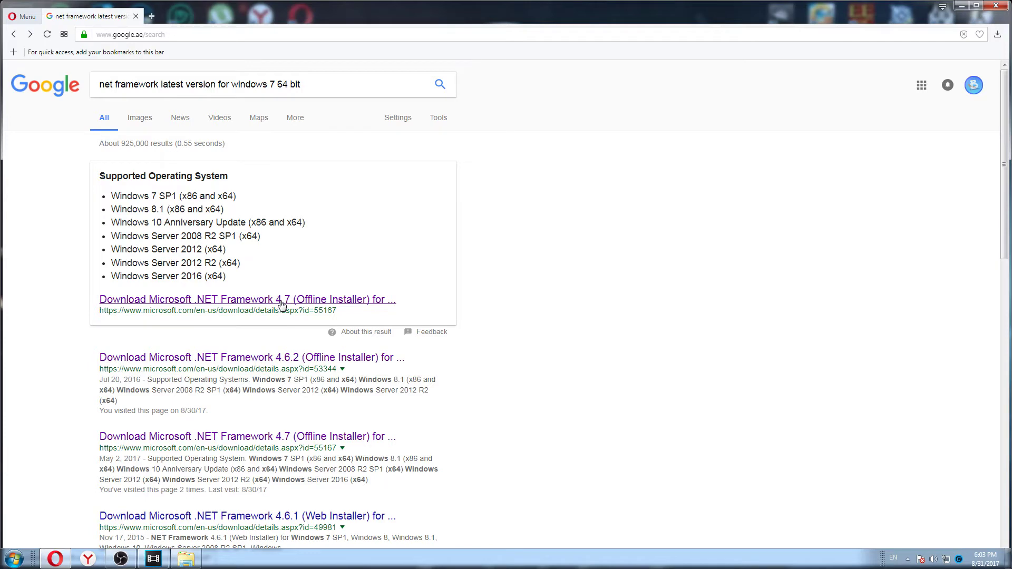
Download the .NET Framework 4.7 offline installer from Opera into Downloads
{"action": "left_click", "coordinate": [282, 305]}
{"action": "scroll", "coordinate": [281, 305], "scroll_direction": "down", "scroll_amount": 3}
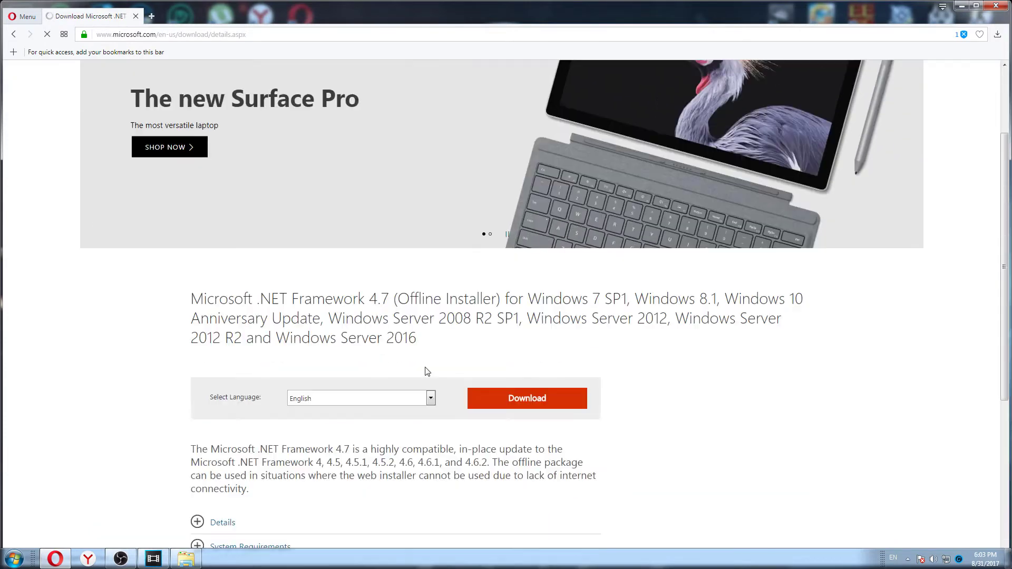
{"action": "left_click", "coordinate": [528, 261]}
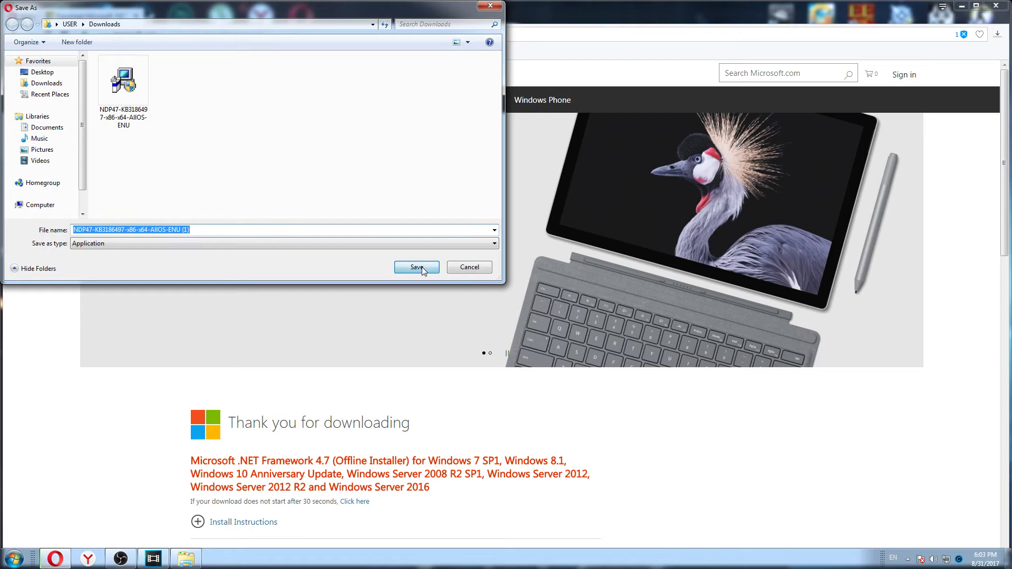
{"action": "left_click", "coordinate": [417, 267]}
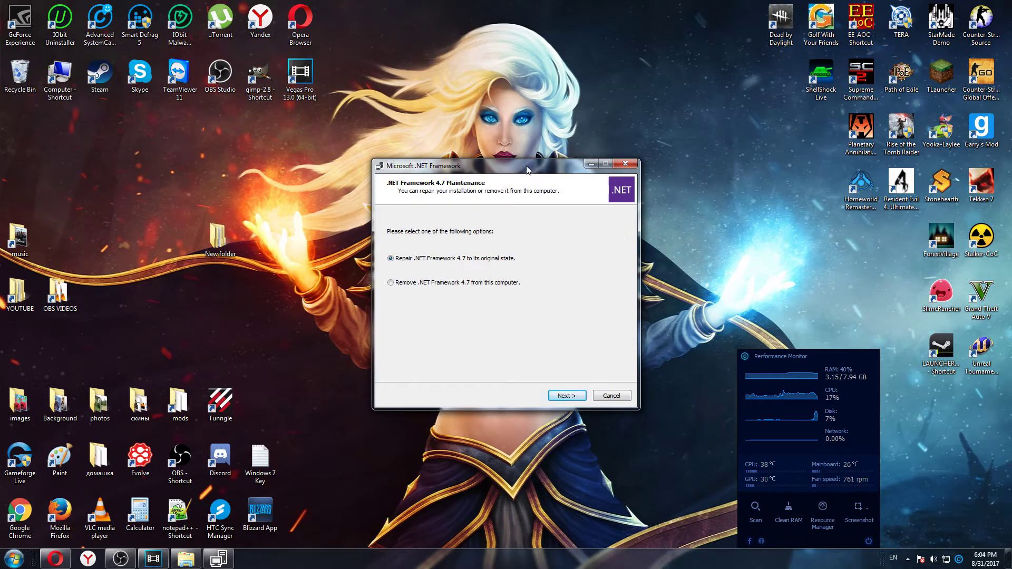
Run 'Repair .NET Framework 4.7', finish the wizard, and dismiss the restart notice
{"action": "mouse_move", "coordinate": [525, 166]}
{"action": "left_mouse_down"}
{"action": "mouse_move", "coordinate": [515, 39]}
{"action": "mouse_move", "coordinate": [531, 190]}
{"action": "left_mouse_up"}
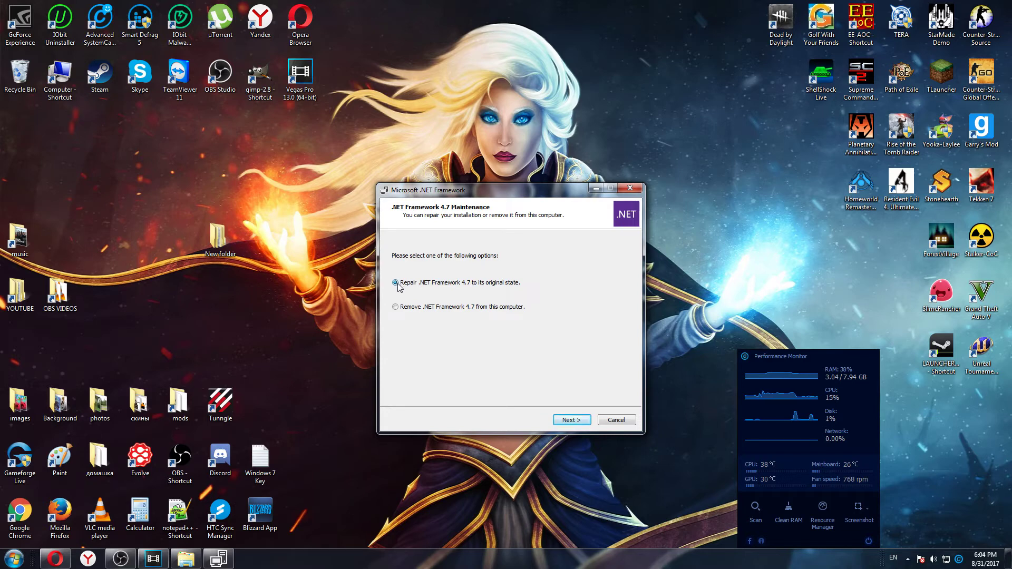
{"action": "left_click", "coordinate": [573, 420]}
{"action": "left_click", "coordinate": [573, 421]}
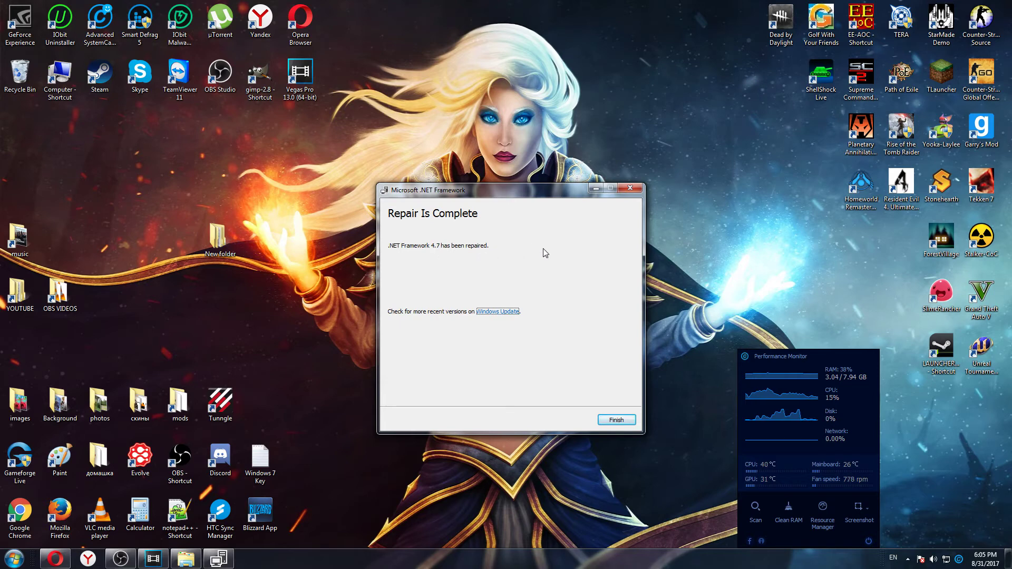
{"action": "left_click", "coordinate": [618, 420]}
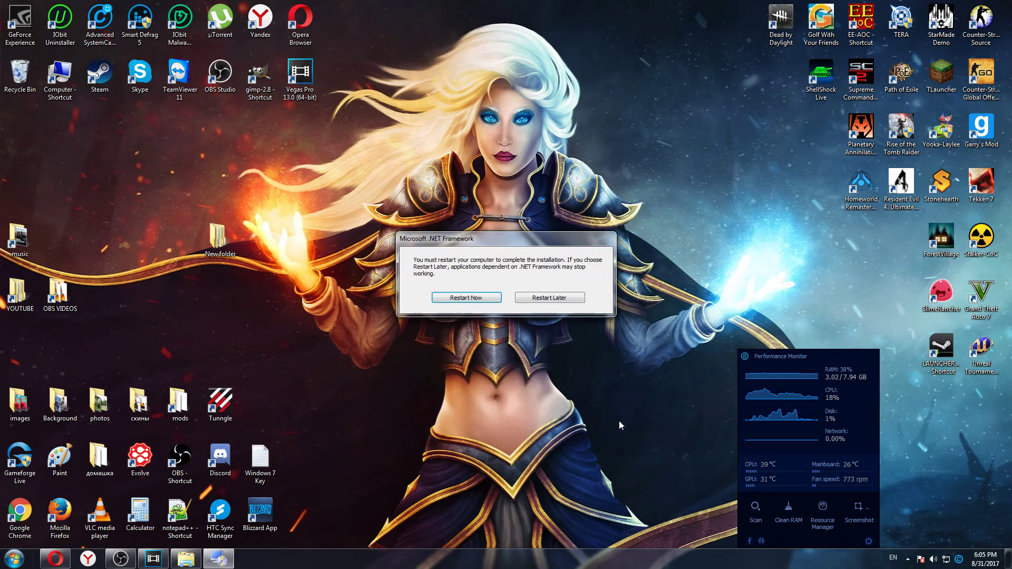
{"action": "mouse_move", "coordinate": [496, 245]}
{"action": "left_mouse_down"}
{"action": "mouse_move", "coordinate": [490, 318]}
{"action": "mouse_move", "coordinate": [485, 294]}
{"action": "left_mouse_up"}
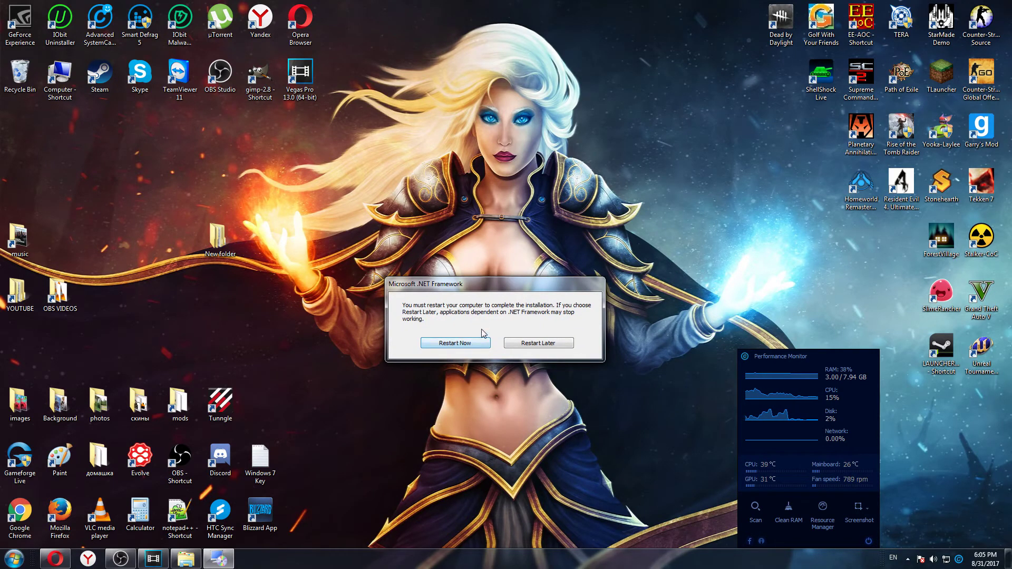
{"action": "key", "text": "Escape"}
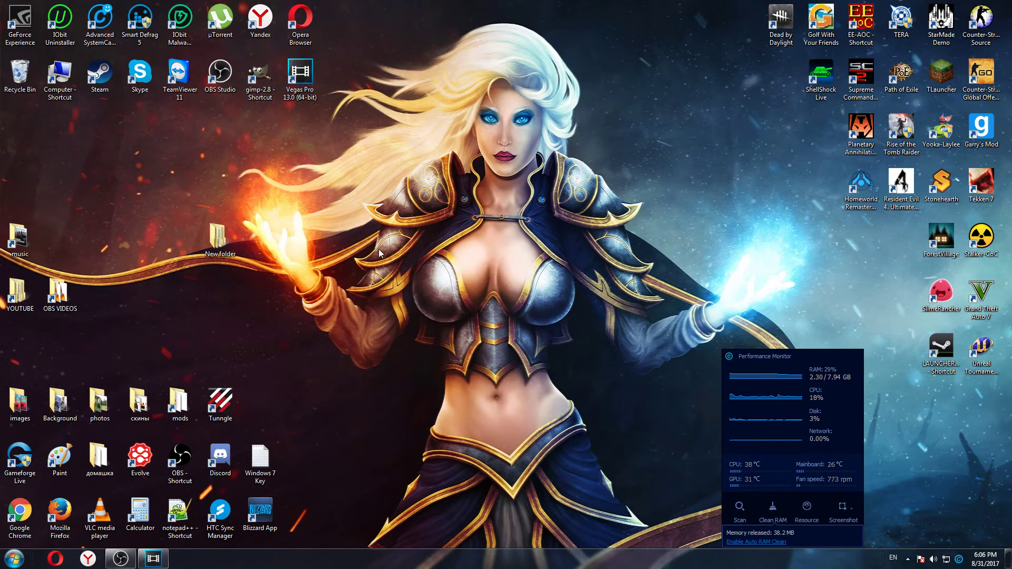
Relaunch Vegas Pro, accept the EULA, and render fgf.mp4 with the kek template
{"action": "double_click", "coordinate": [300, 75]}
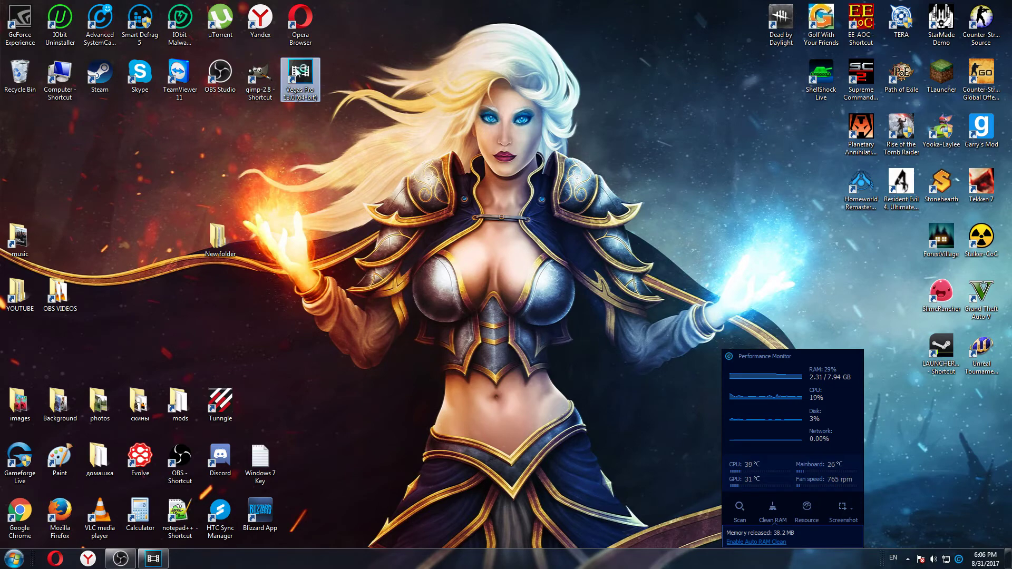
{"action": "left_click", "coordinate": [480, 374]}
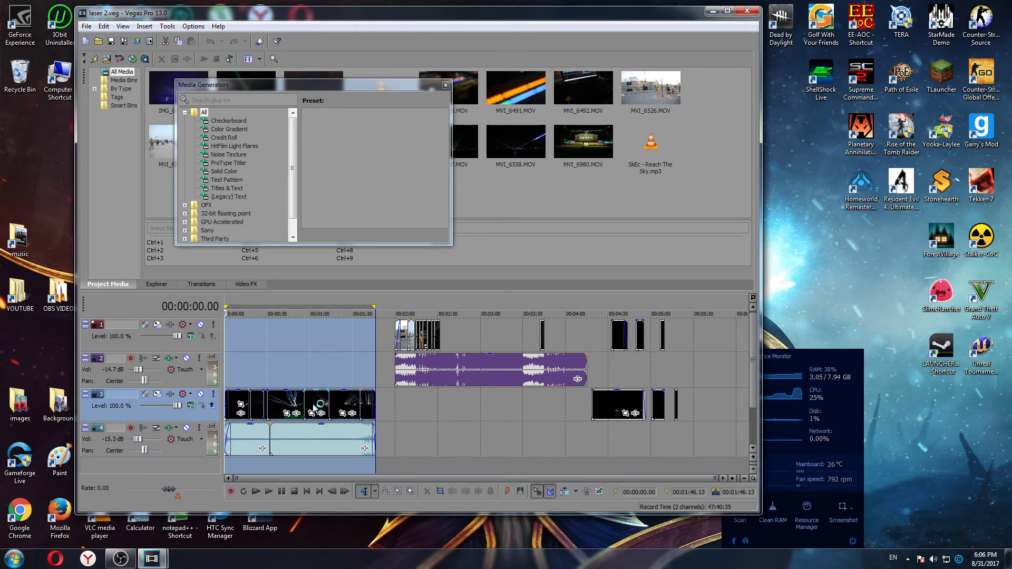
{"action": "left_click", "coordinate": [87, 26]}
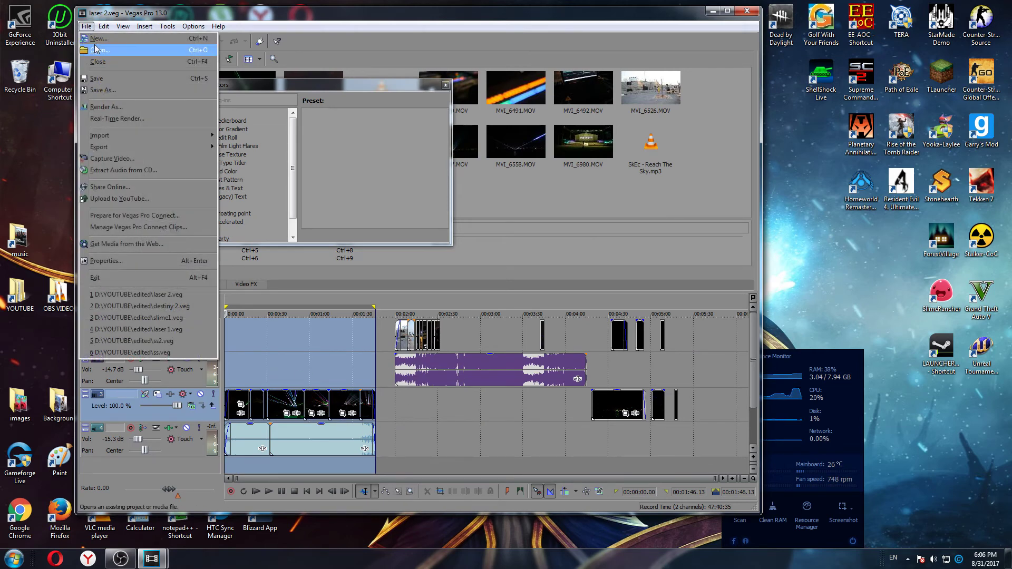
{"action": "left_click", "coordinate": [115, 109]}
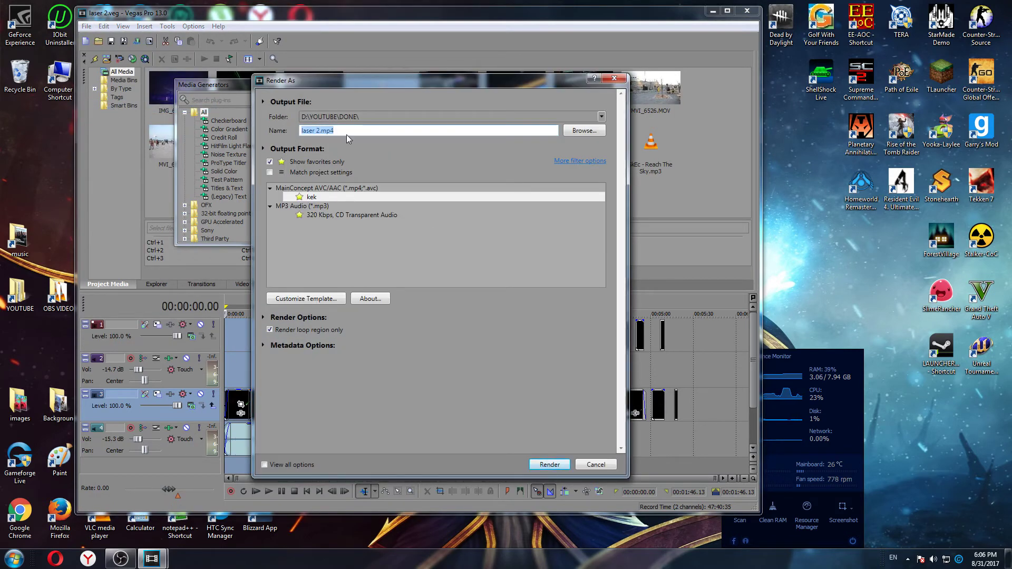
{"action": "type", "text": "fgf"}
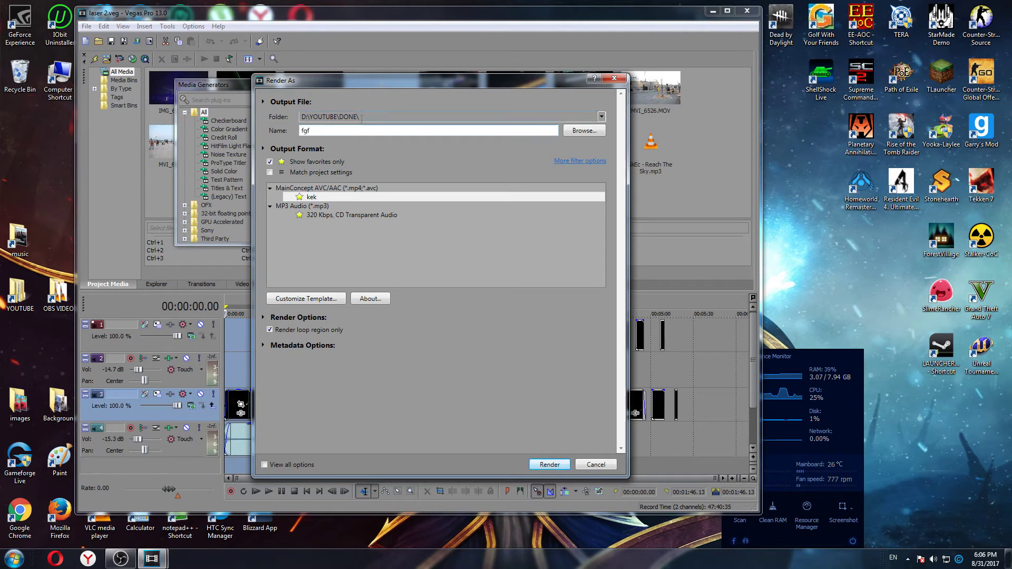
{"action": "left_click", "coordinate": [316, 196]}
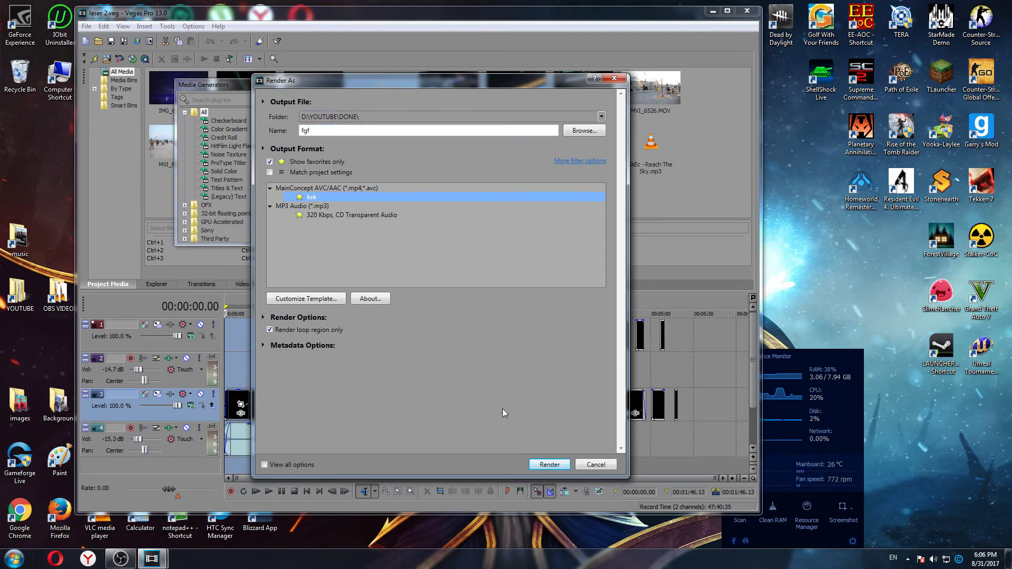
{"action": "left_click", "coordinate": [551, 464]}
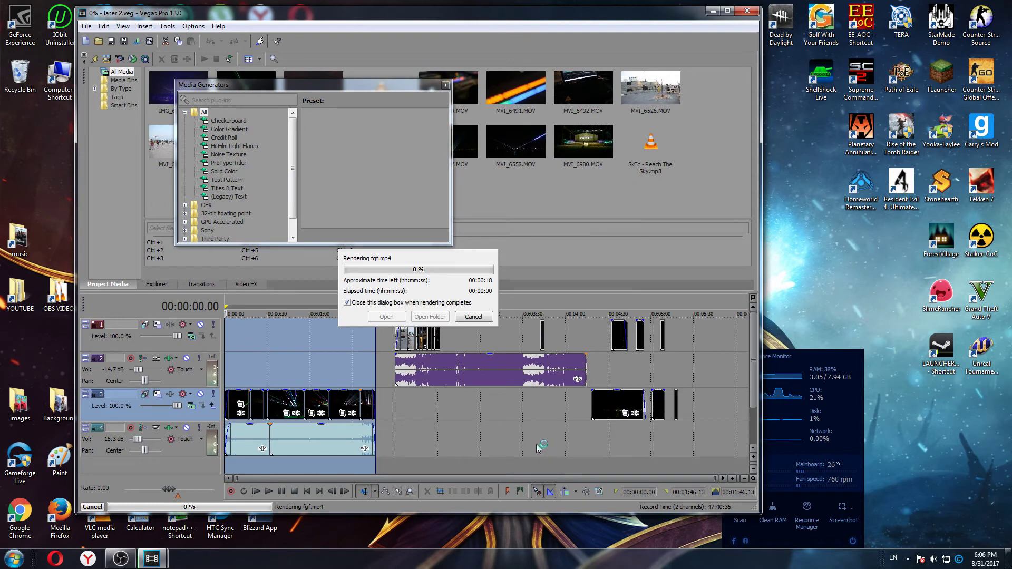